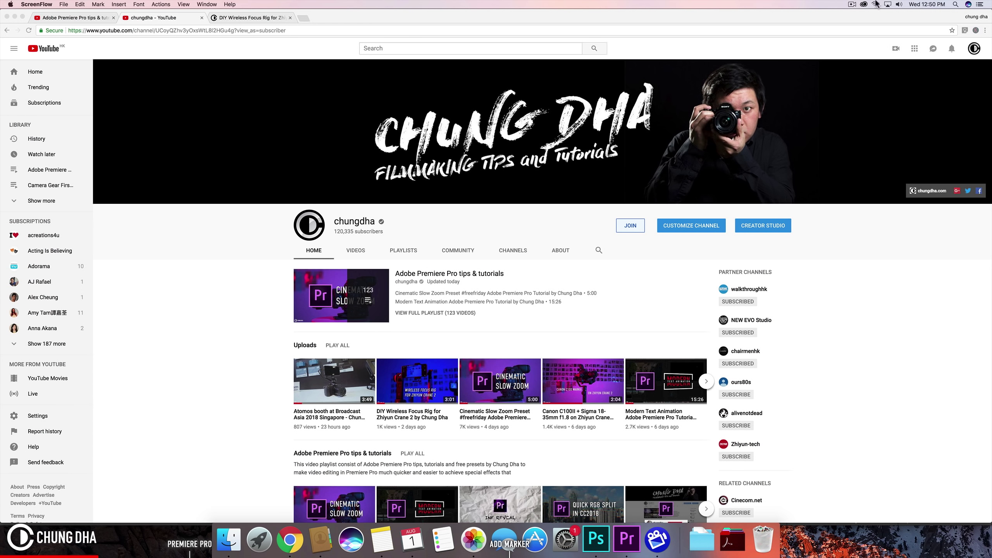
Show the DIY Wireless Focus Rig for Zhiyun Crane 2 post in Chrome, then bring up Premiere Pro.
click(260, 18)
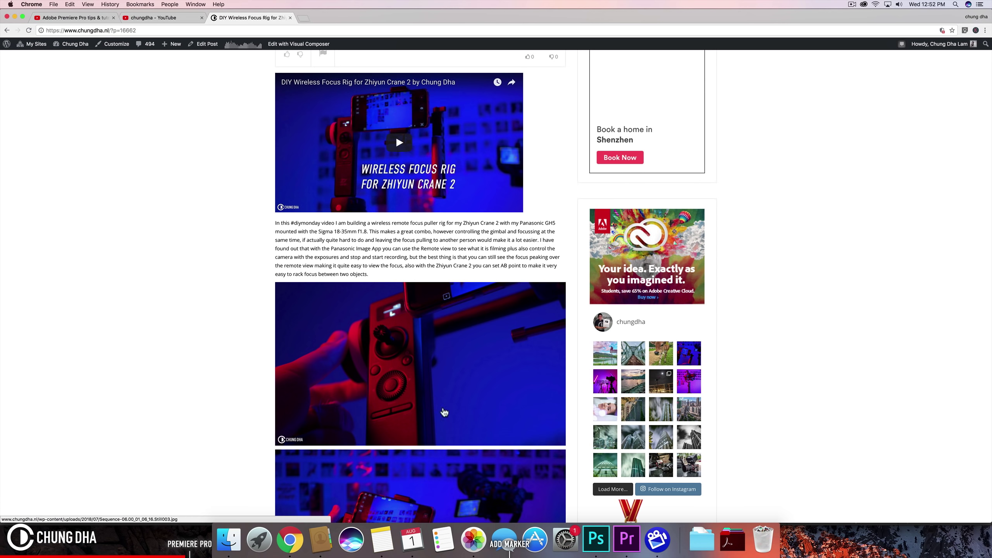
click(627, 539)
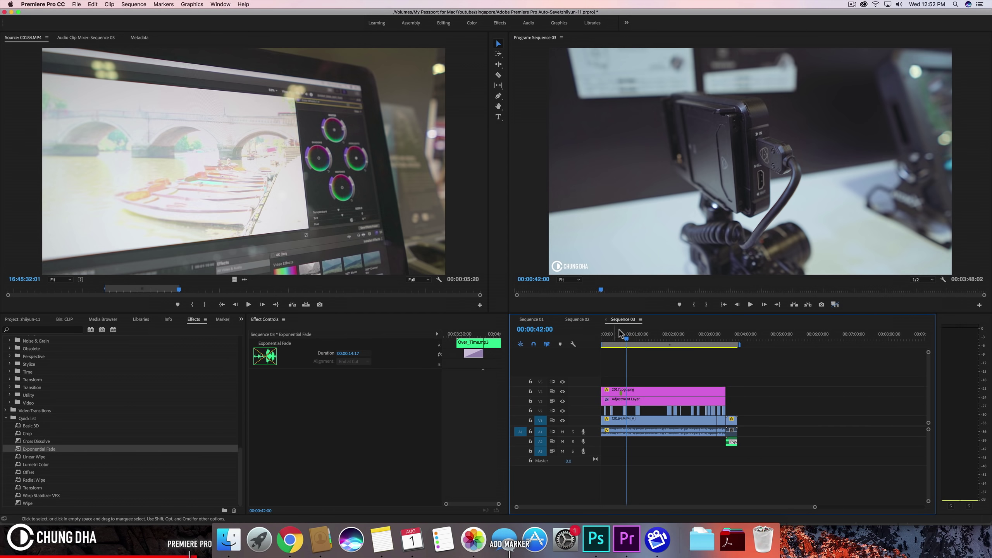
Scrub the Sequence 03 playhead to a frame near the sequence start.
drag(626, 338, 729, 339)
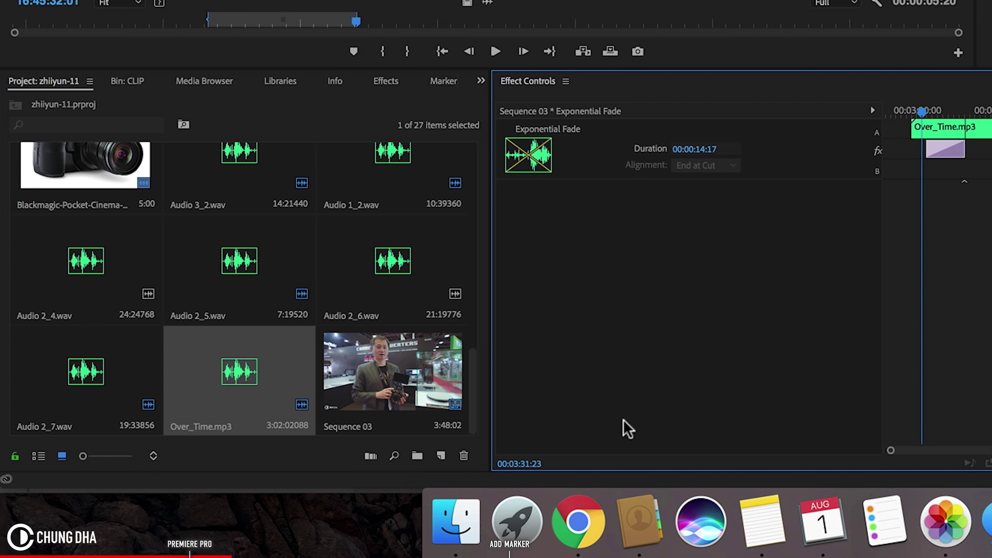
Create a pure red FF0000 Color Matte and place it on the top video track V5.
click(440, 456)
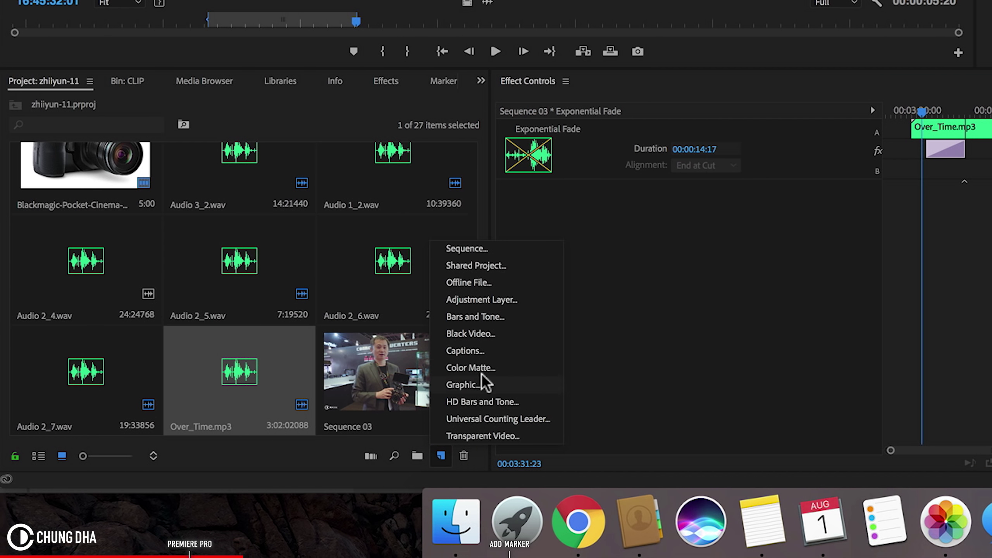
click(487, 364)
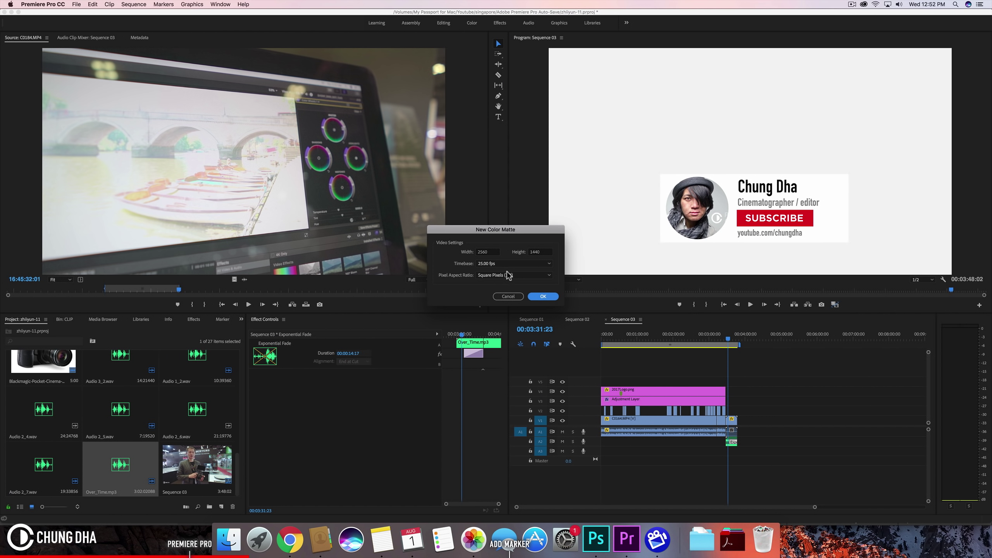
click(542, 296)
drag(493, 185, 476, 175)
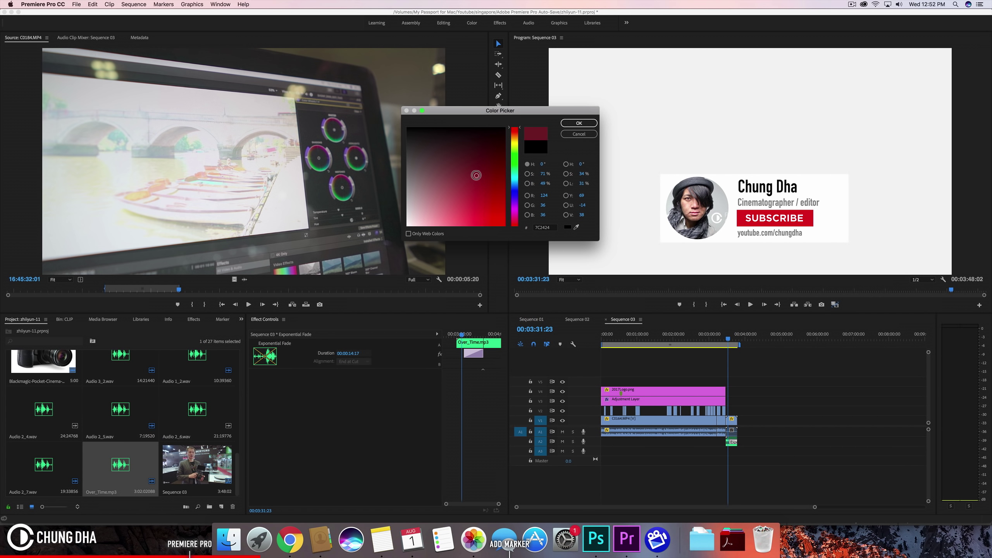
drag(476, 172, 526, 232)
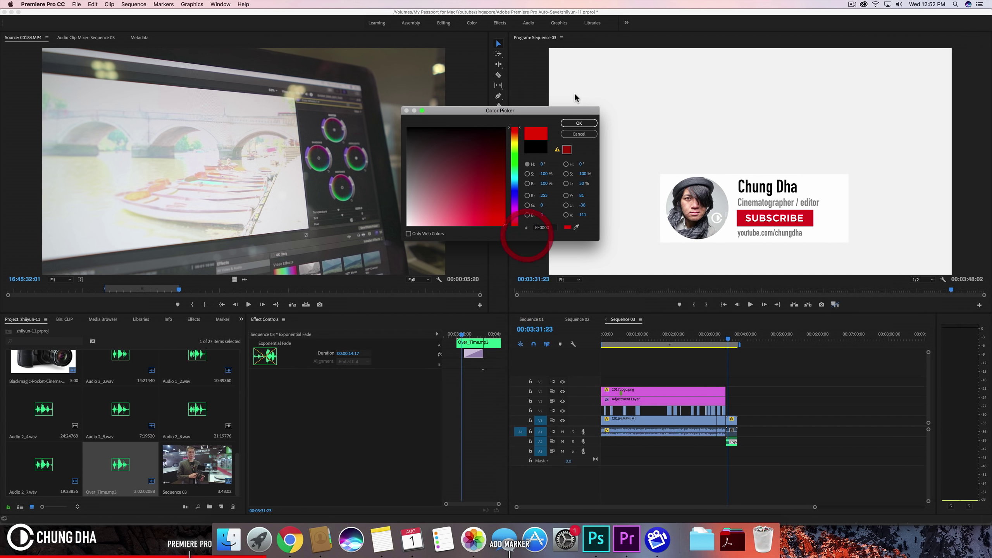
click(579, 123)
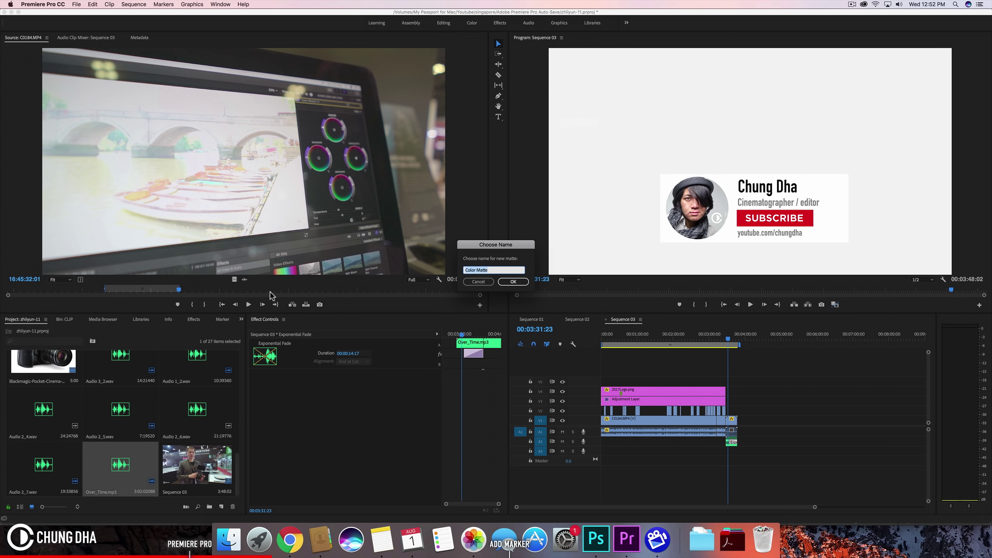
click(514, 282)
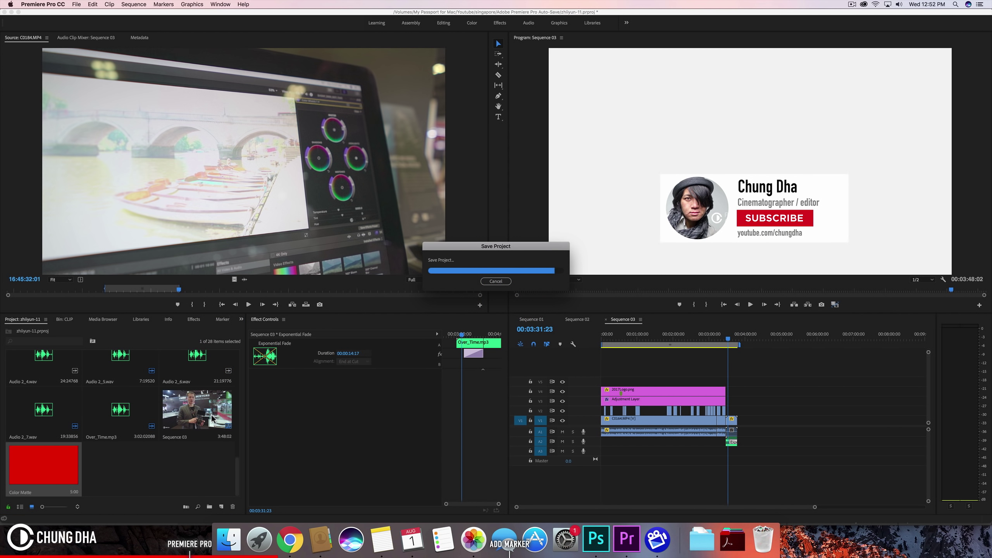
drag(27, 472, 743, 390)
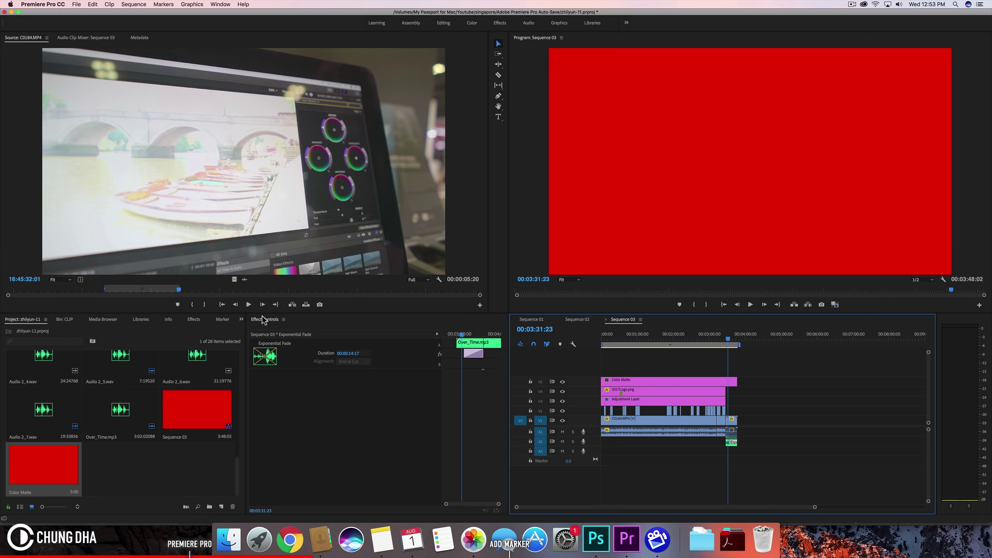
Apply the Crop effect to the Color Matte and set Crop Top to 99%.
click(194, 319)
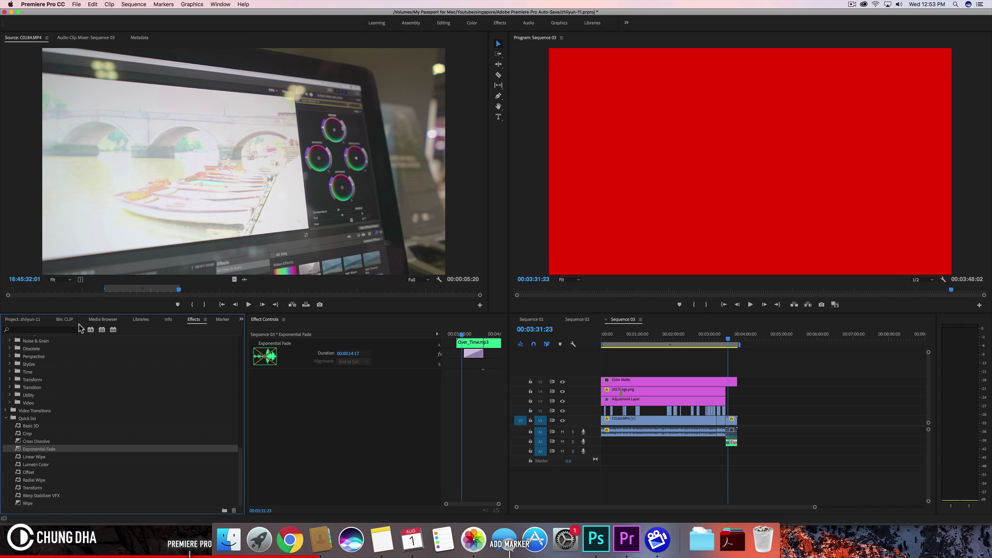
click(69, 330)
text(crop)
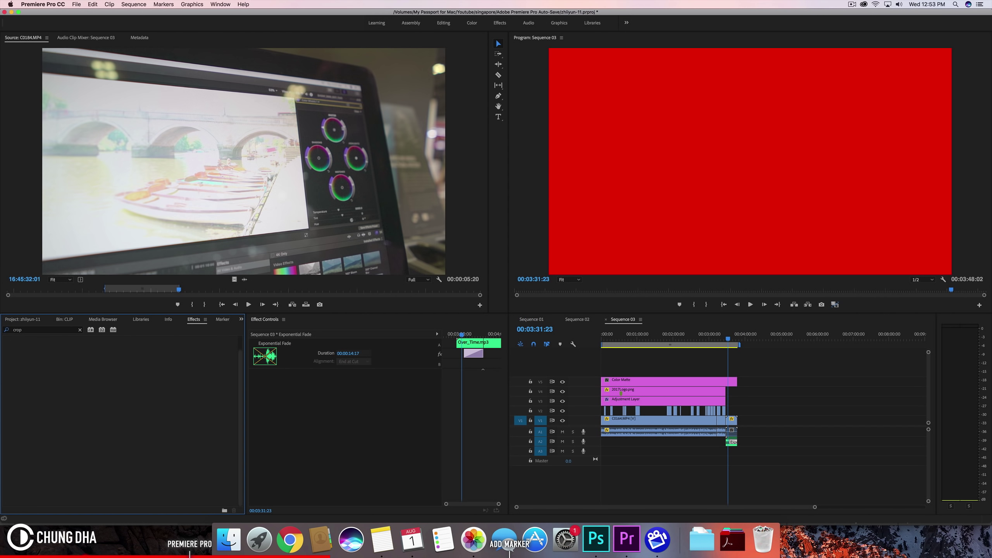
scroll(89, 459, down, 1)
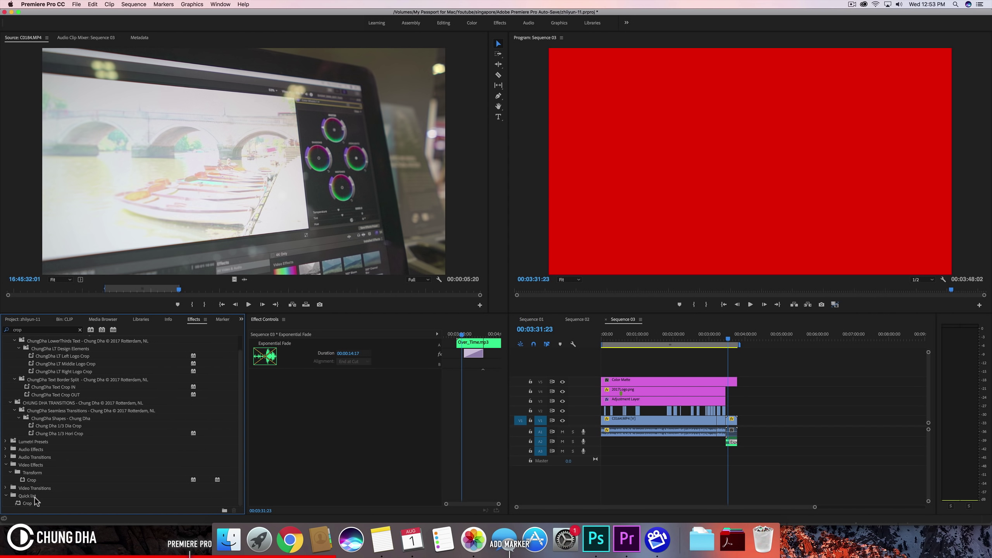
drag(32, 503, 657, 381)
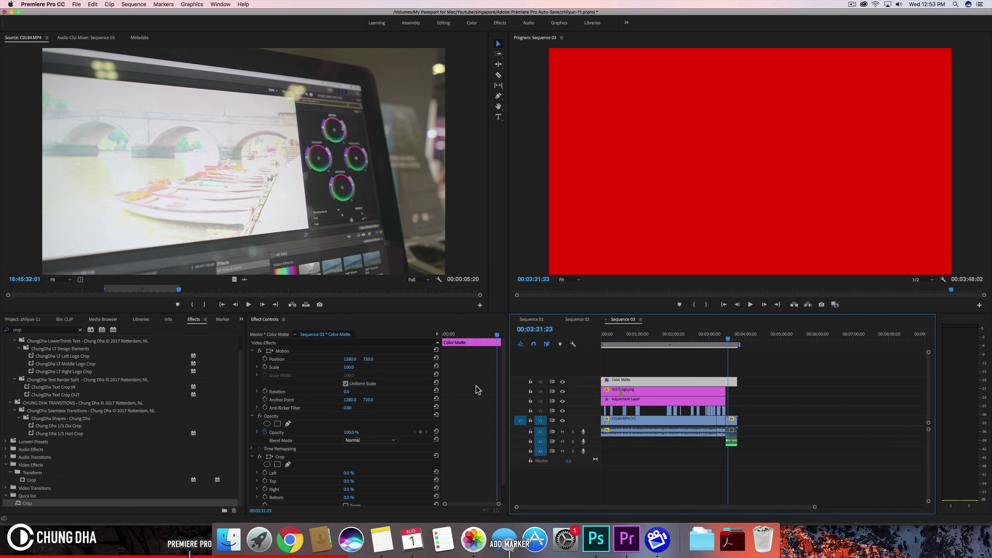
scroll(478, 389, down, 1)
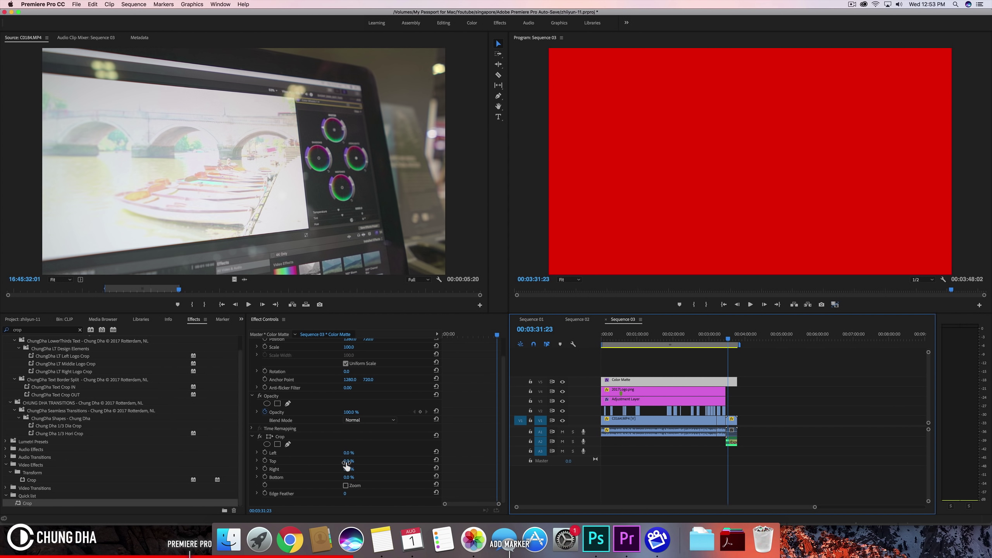
drag(200, 438, 239, 438)
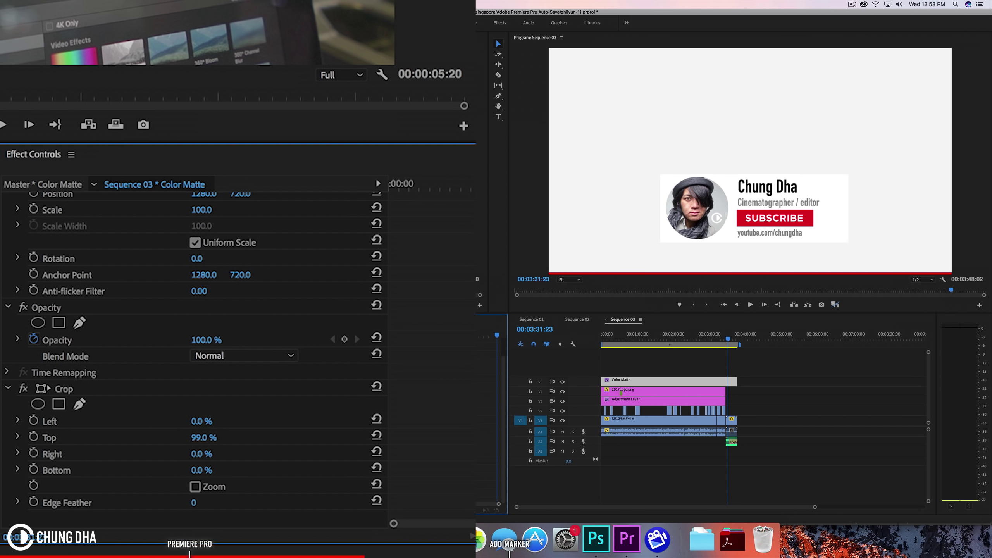
Keyframe the matte's Crop Right from 100% at the clip start to 0% at the clip end.
click(659, 339)
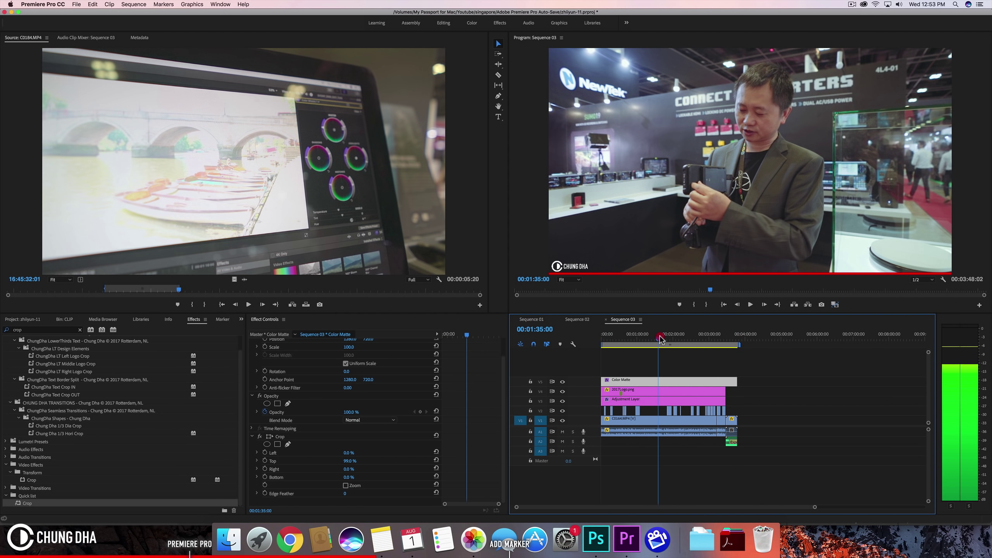
drag(659, 337, 660, 337)
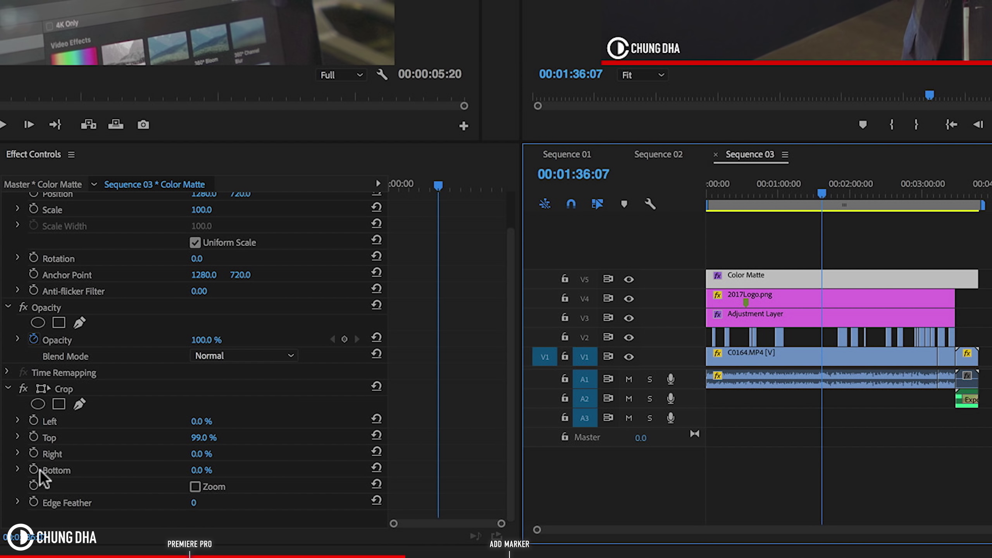
click(34, 454)
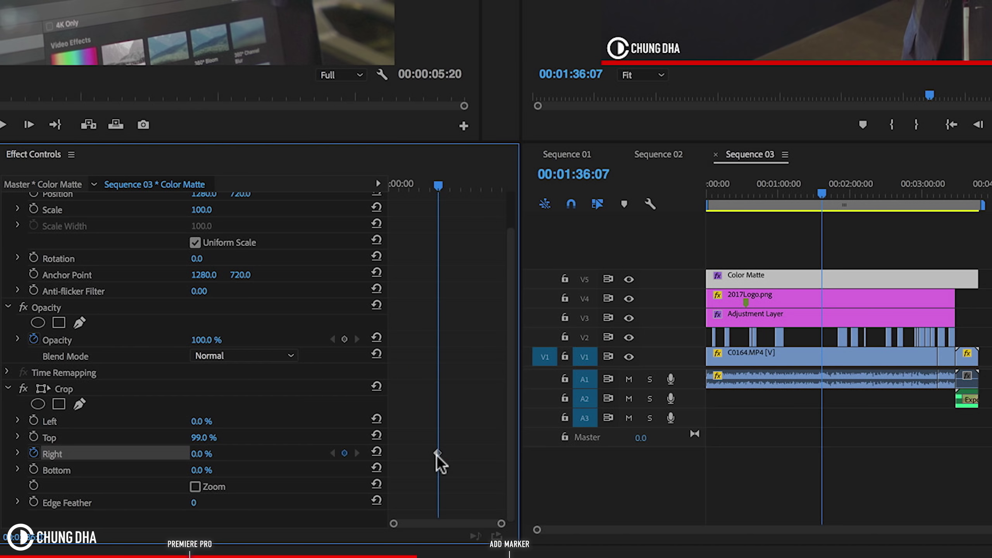
drag(436, 455, 524, 453)
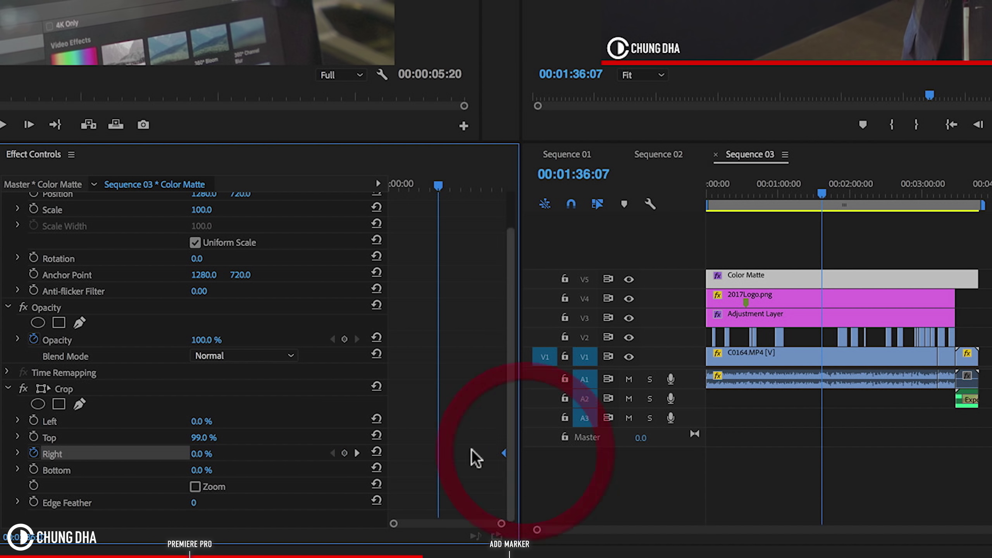
click(211, 453)
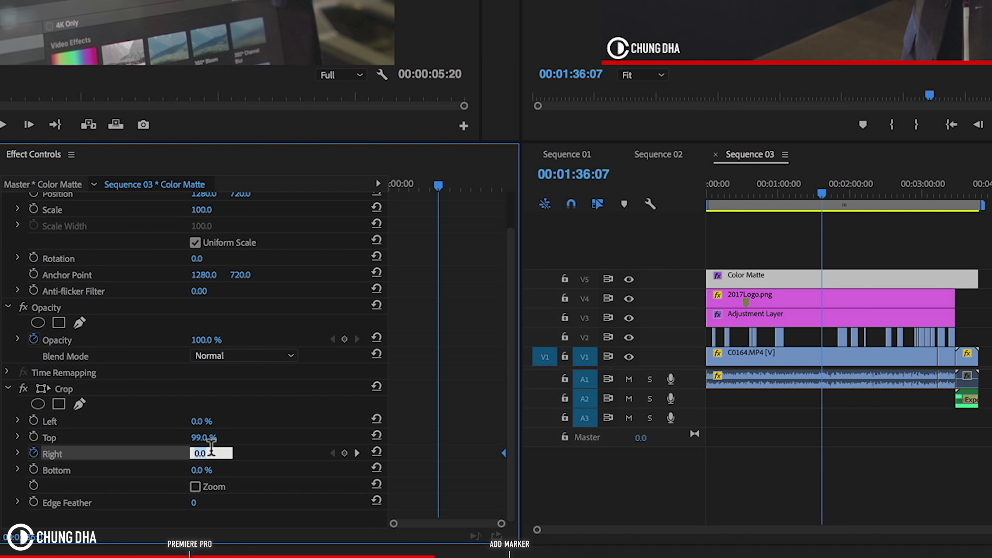
text(100)
key(Return)
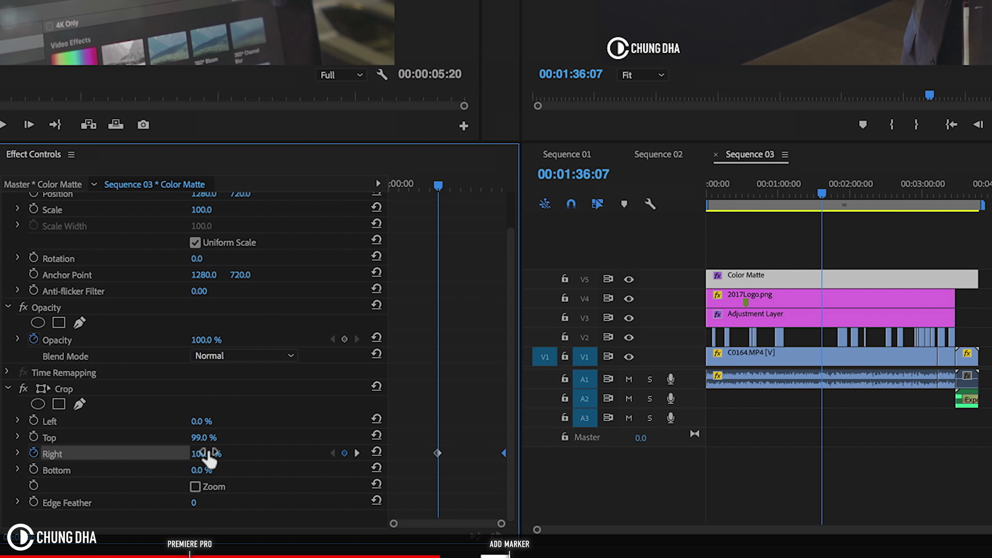
drag(436, 450, 377, 451)
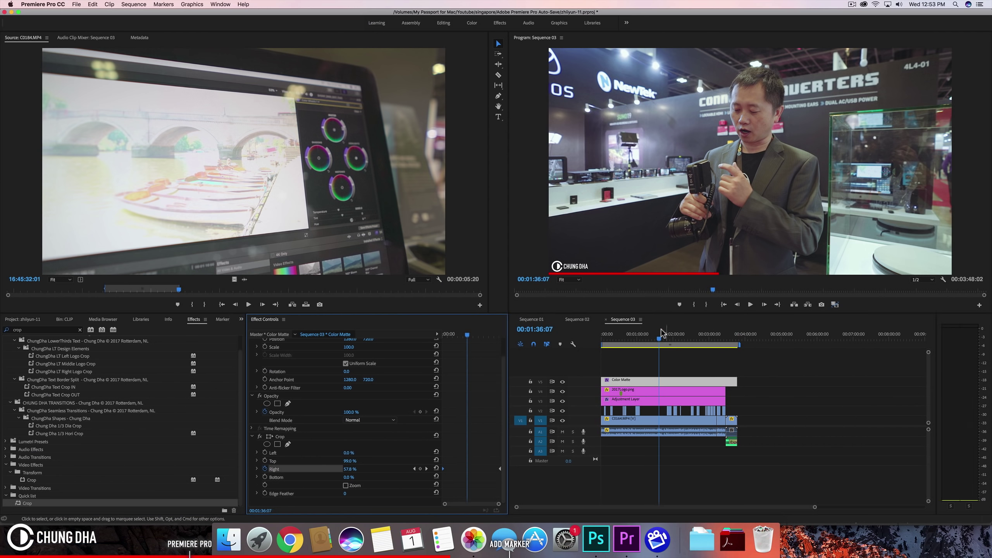
drag(661, 334, 614, 338)
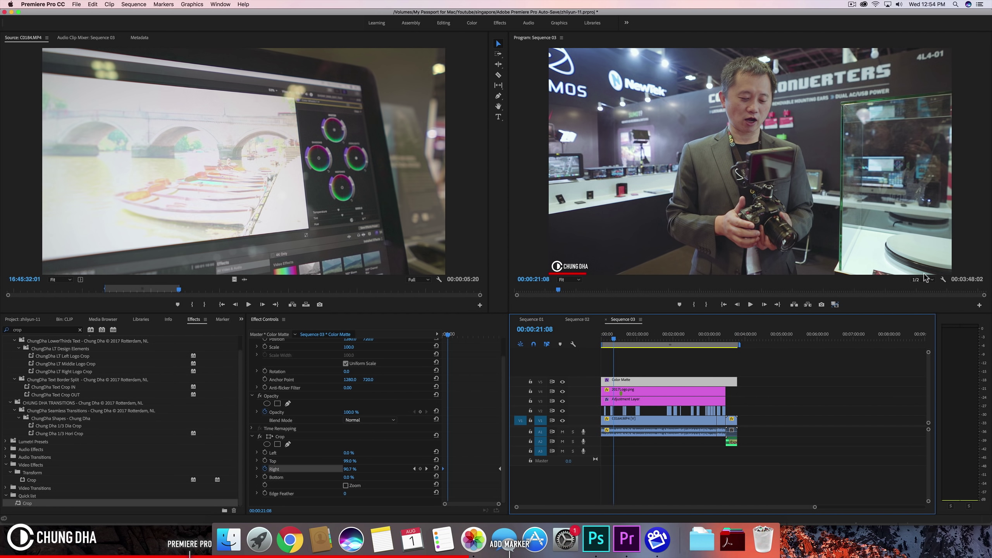
Preview the growing bar from the sequence end, stopping at 00:01:50:12 on the ProRes RAW shot.
click(731, 336)
drag(732, 339, 625, 333)
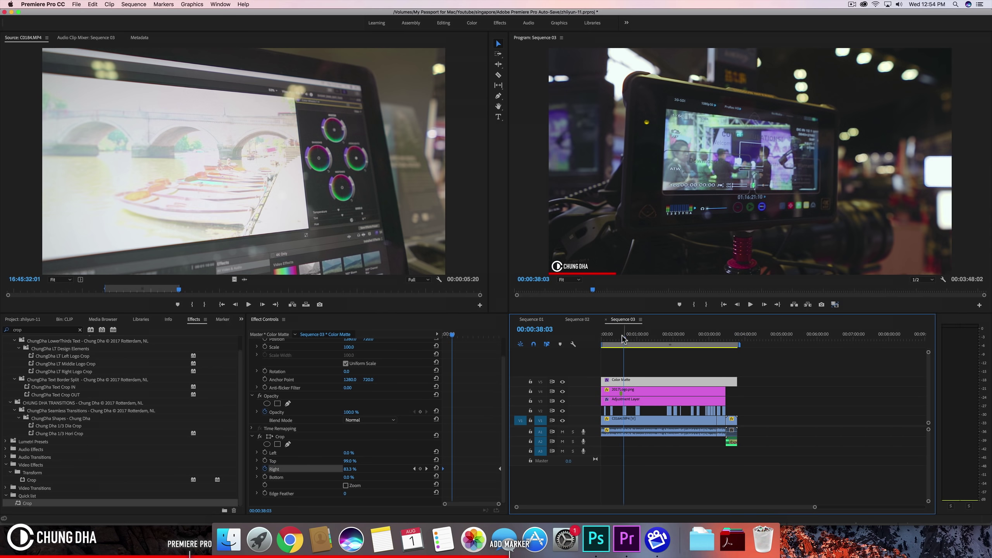
drag(621, 334, 669, 328)
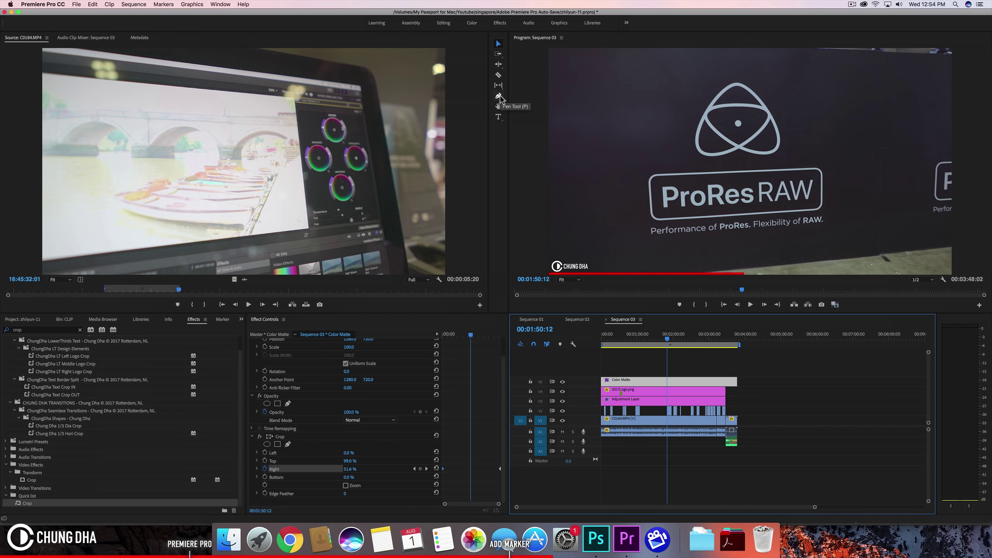
Type a 'PRORES RAW' text title in the Program monitor above the progress bar.
click(499, 117)
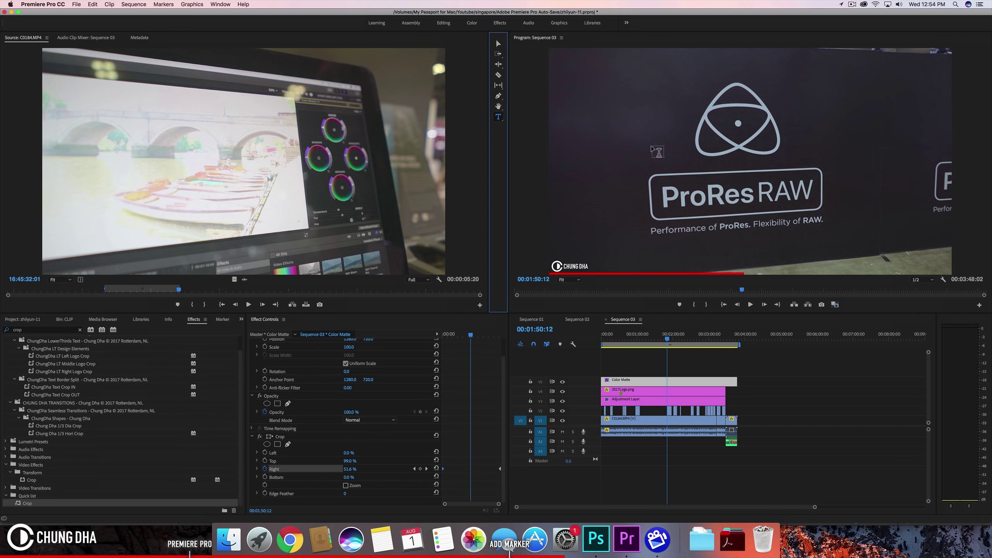
click(748, 262)
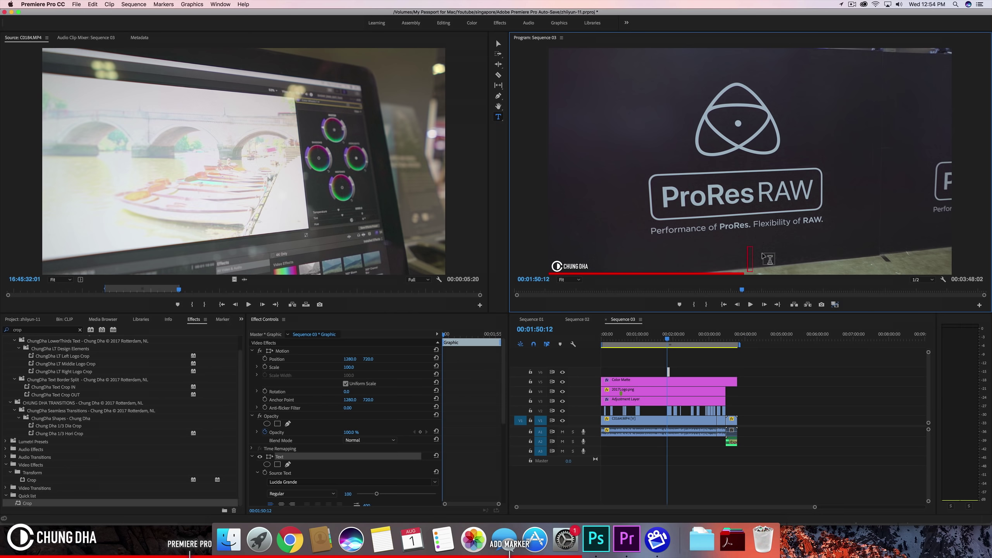
text(|P)
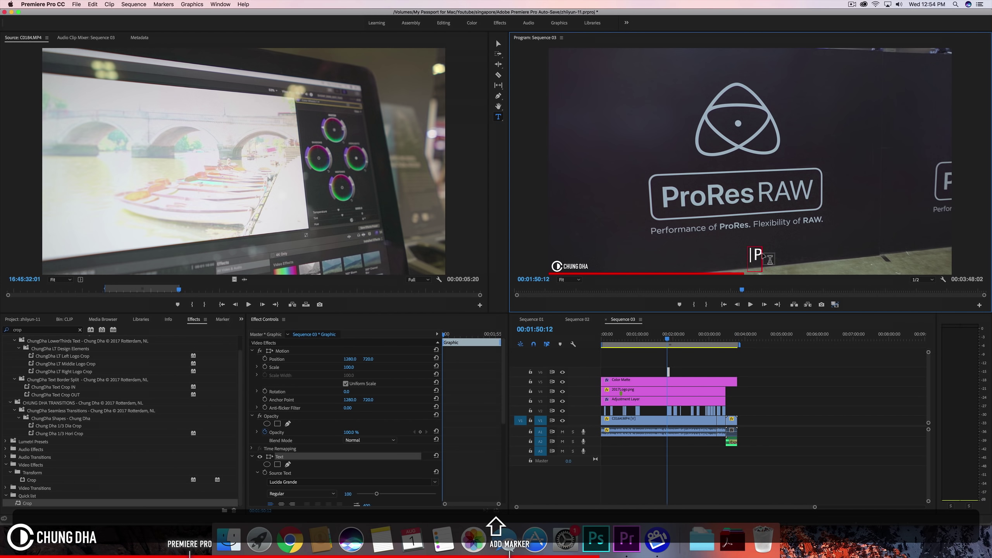
key(shift+BackSpace)
text(PRO)
key(BackSpace)
key(BackSpace)
text(RO)
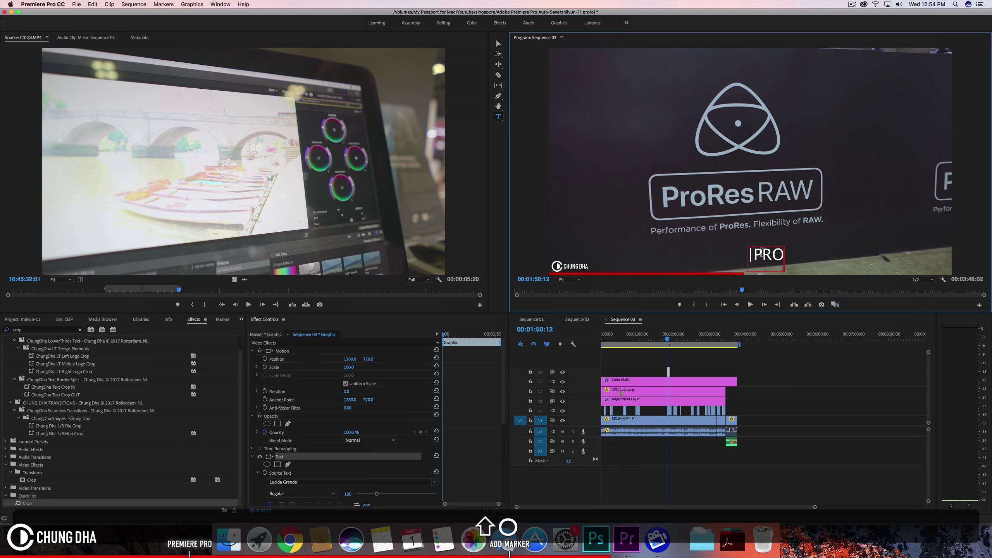
text(RES RAW)
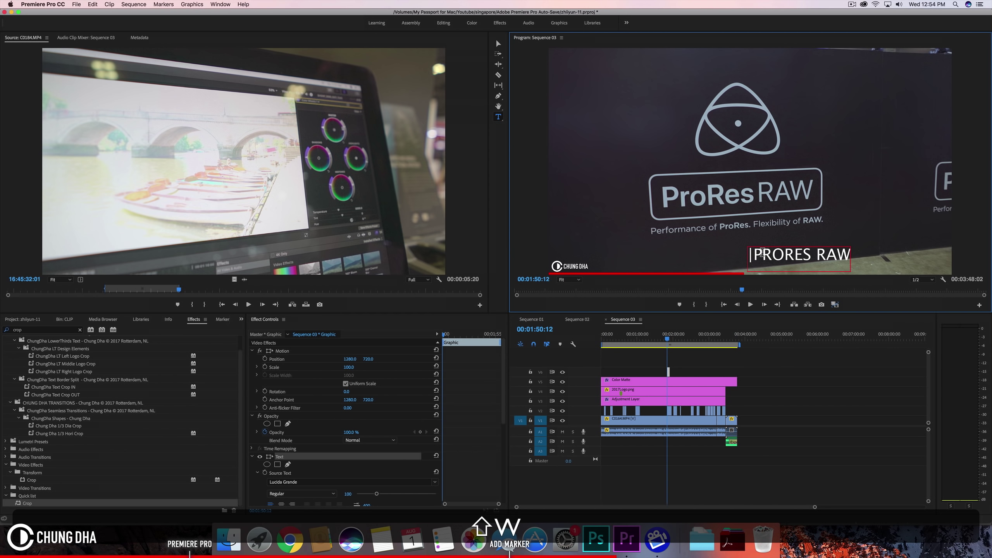
Tidy the line breaks before and after the PRORES RAW title text.
click(756, 255)
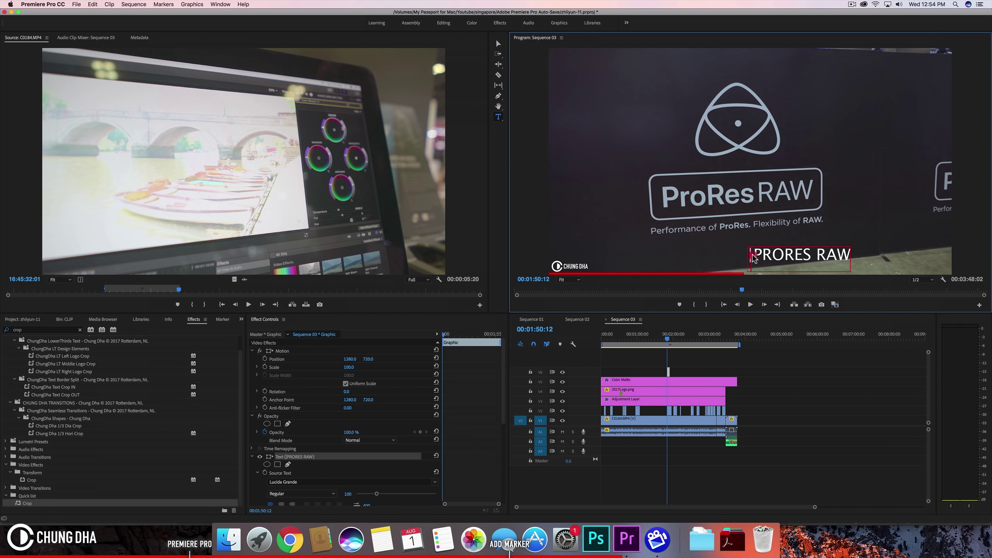
key(Return)
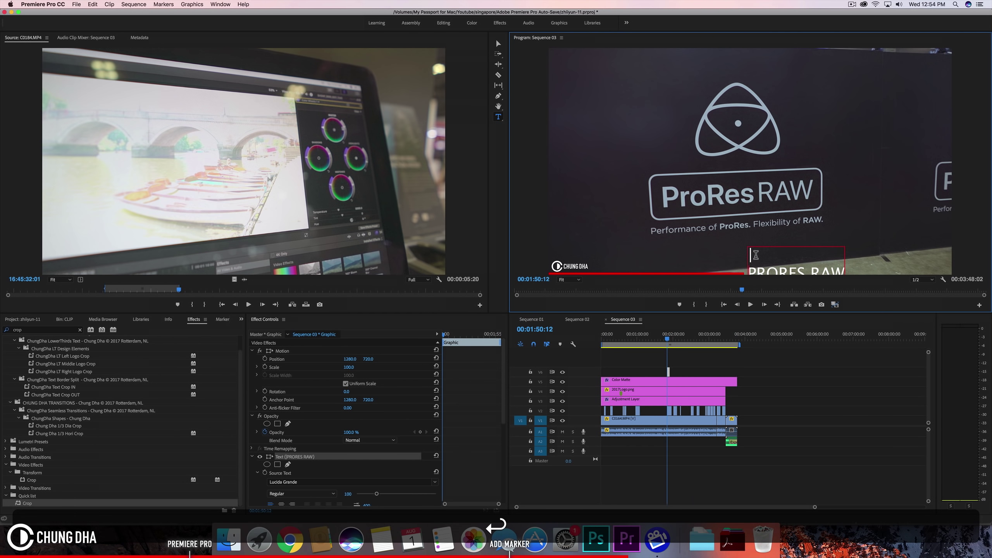
key(BackSpace)
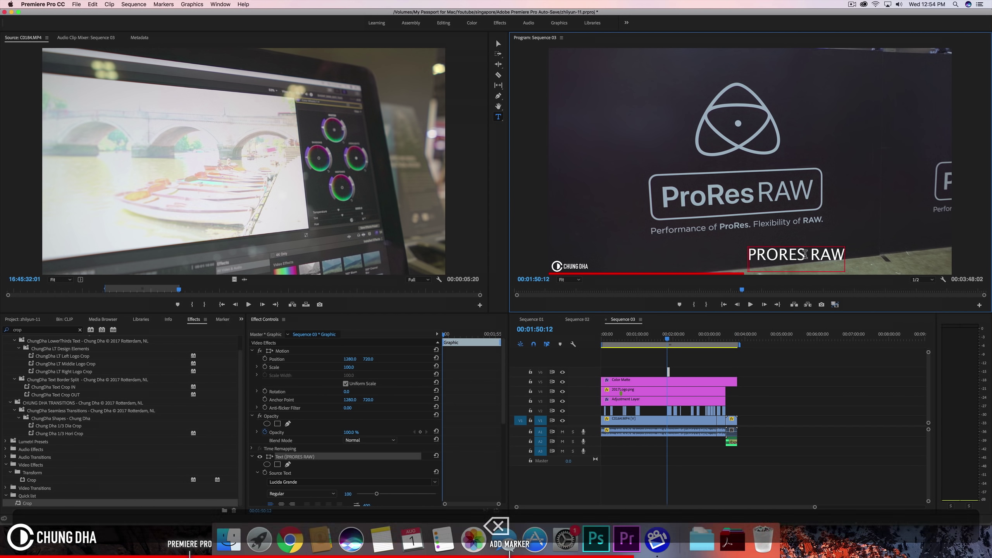
click(841, 255)
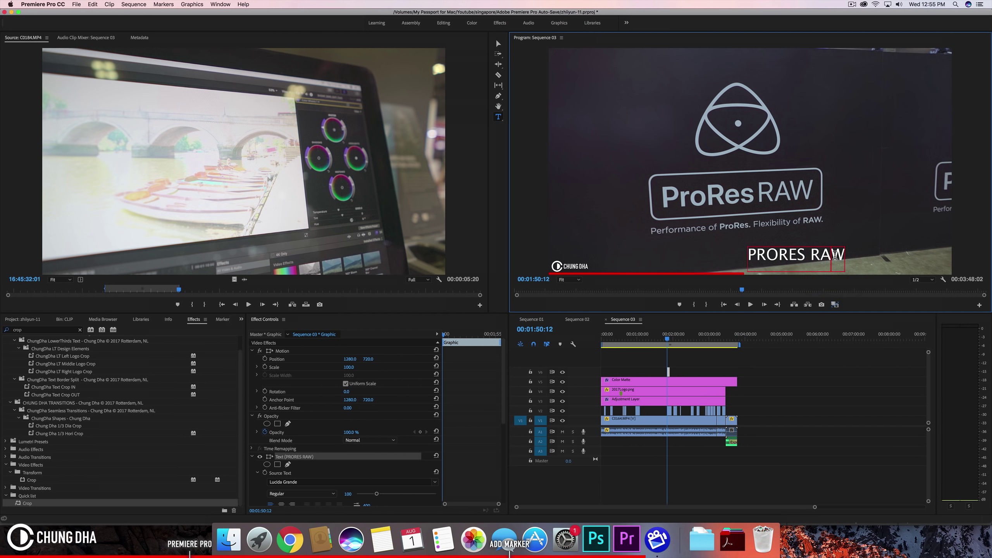
key(Right)
key(shift+Return)
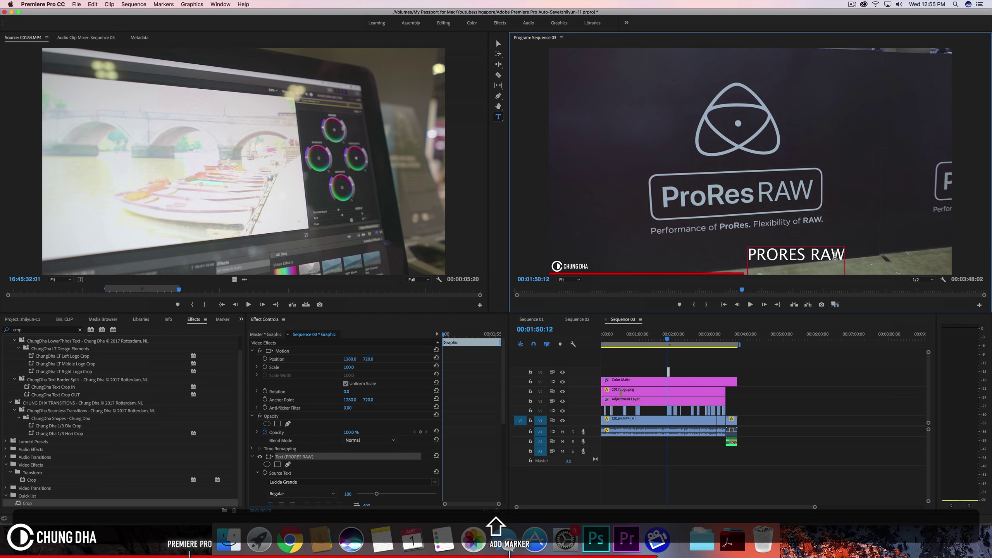
Select all the title text, set the font to DIN Condensed, and centre-align it.
text(|)
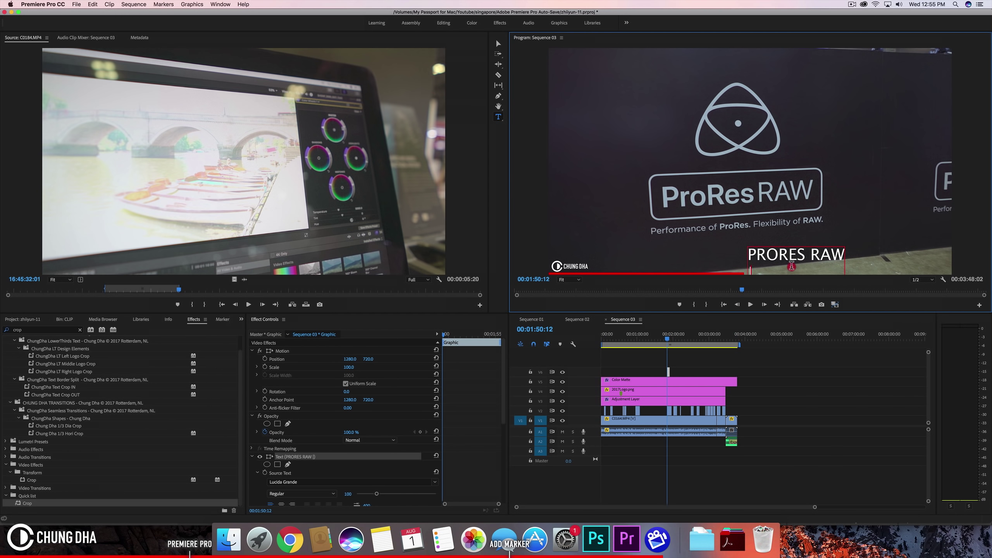
drag(792, 260, 730, 234)
key(super+a)
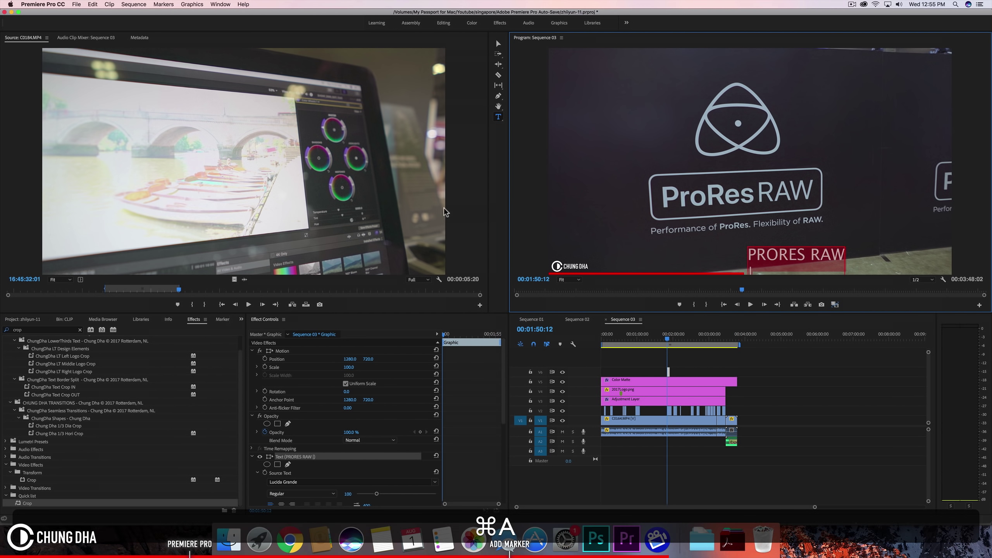
click(327, 484)
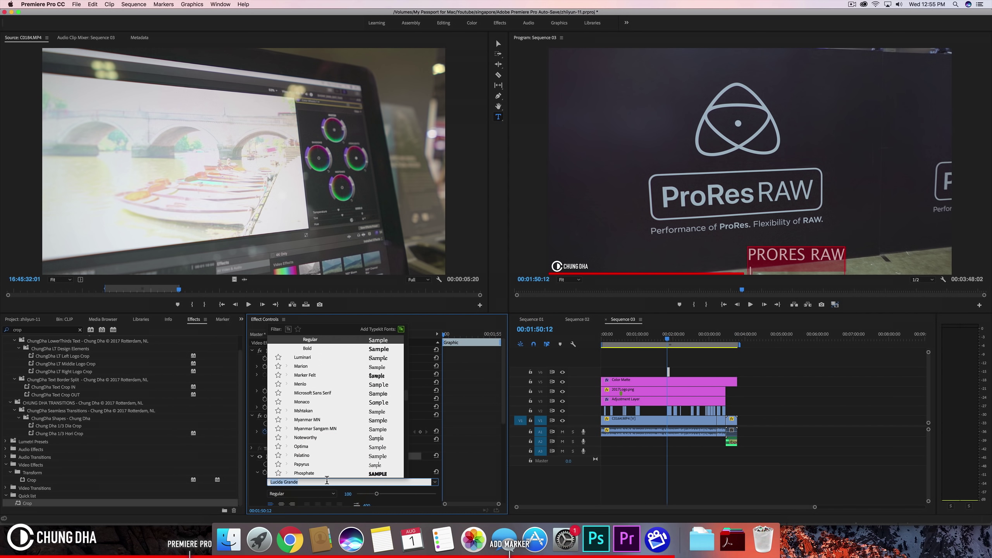
text(din)
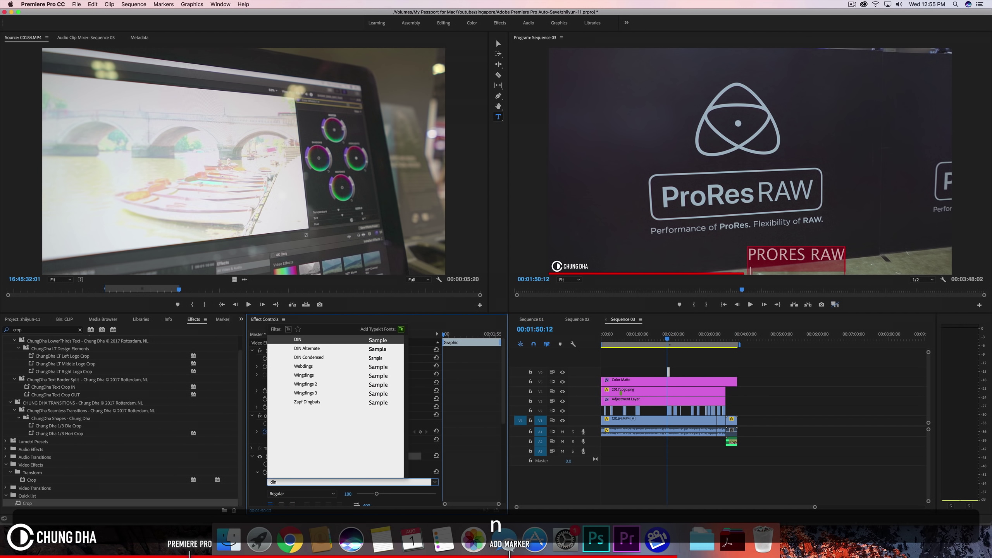
click(340, 357)
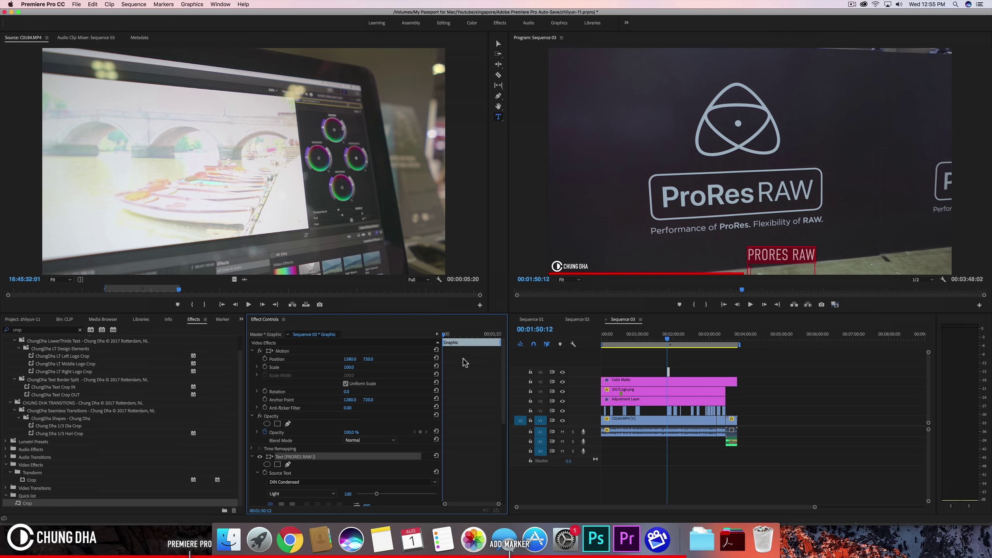
click(281, 504)
scroll(417, 422, down, 3)
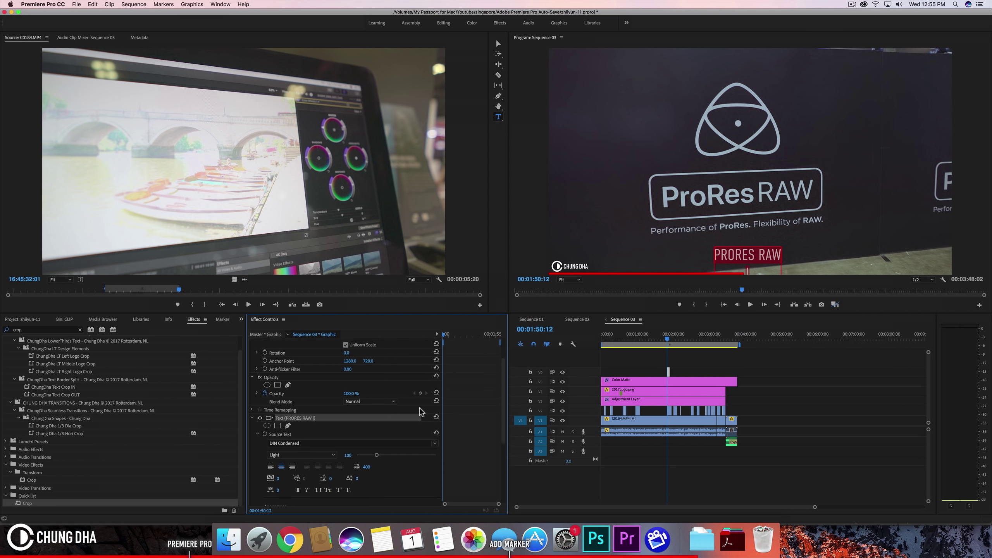
Shrink the PRORES RAW title's font size and lower it to sit just above the red bar.
click(498, 44)
click(748, 247)
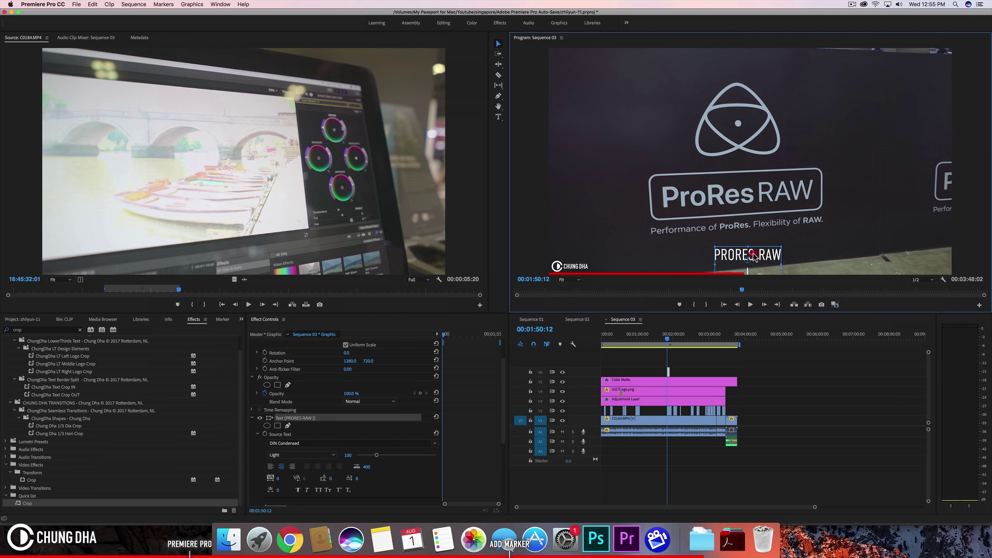
drag(750, 249, 753, 252)
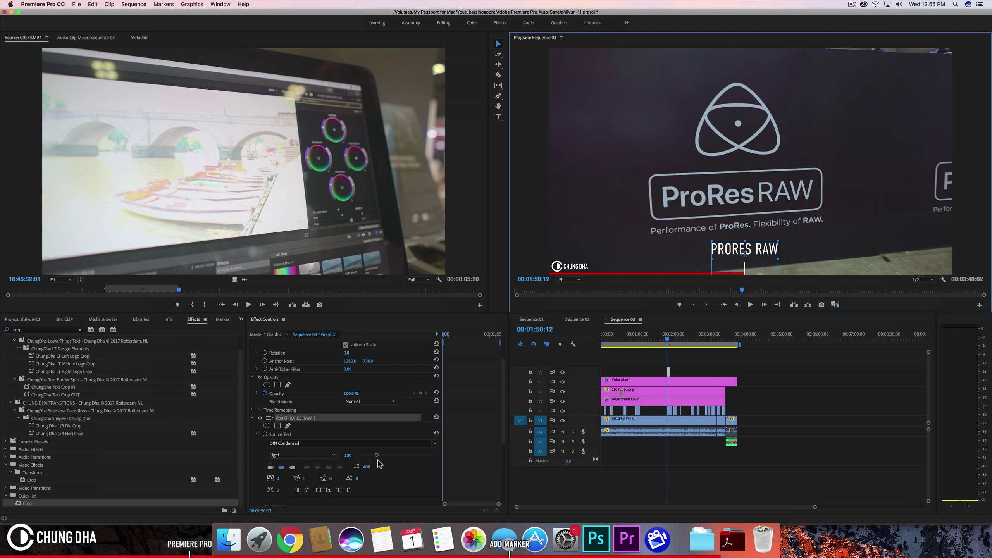
drag(376, 456, 362, 460)
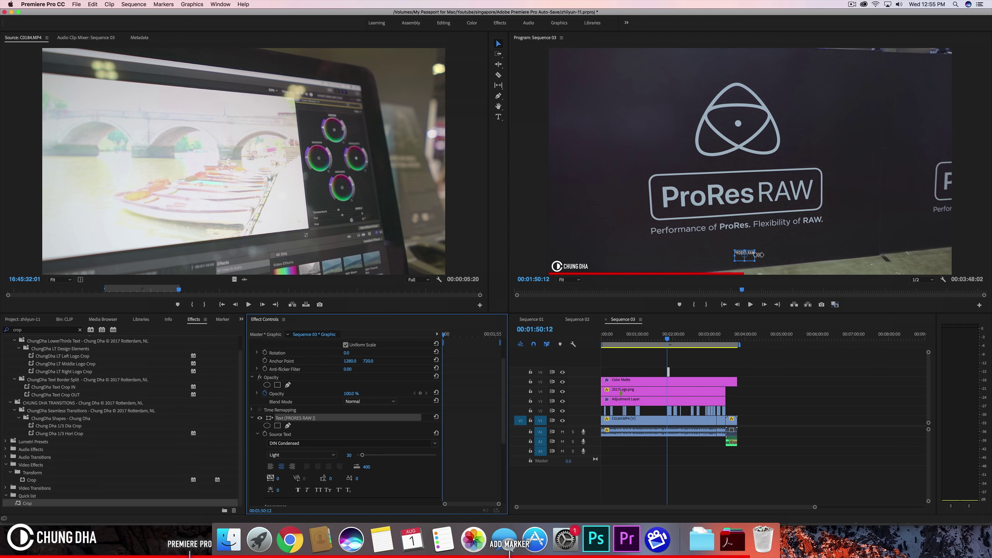
click(748, 261)
drag(748, 259, 748, 276)
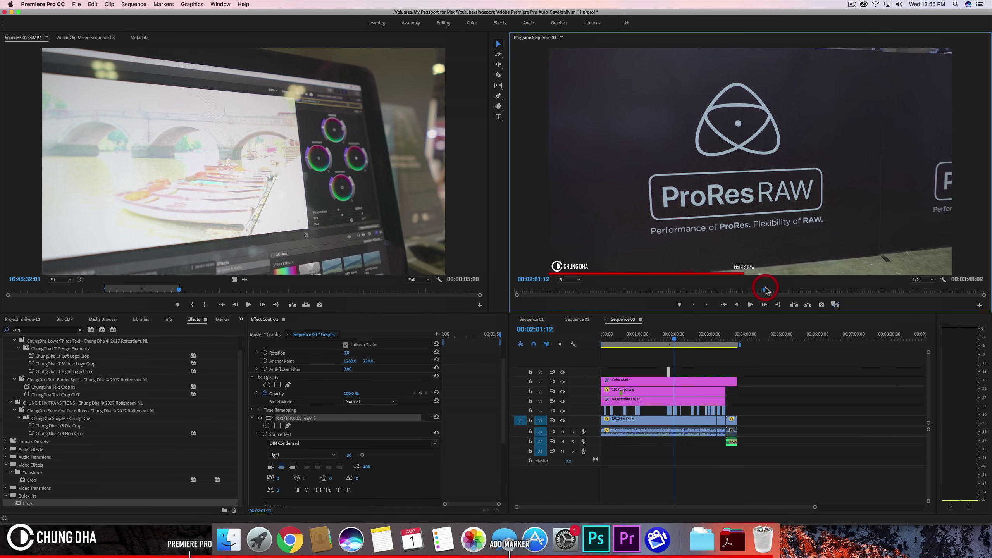
Extend the V6 PRORES RAW graphic clip's end to span the whole sequence.
click(649, 339)
click(647, 339)
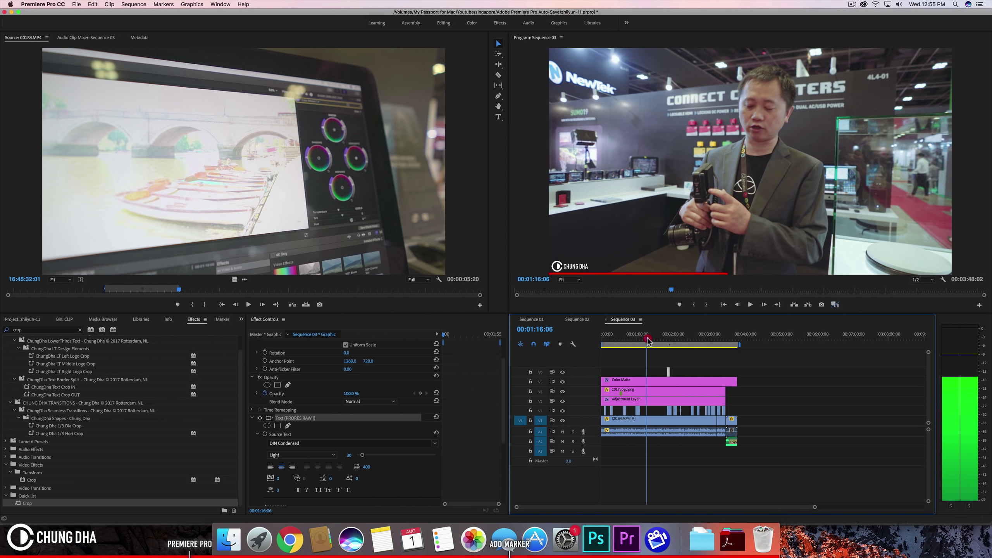
drag(668, 371, 737, 372)
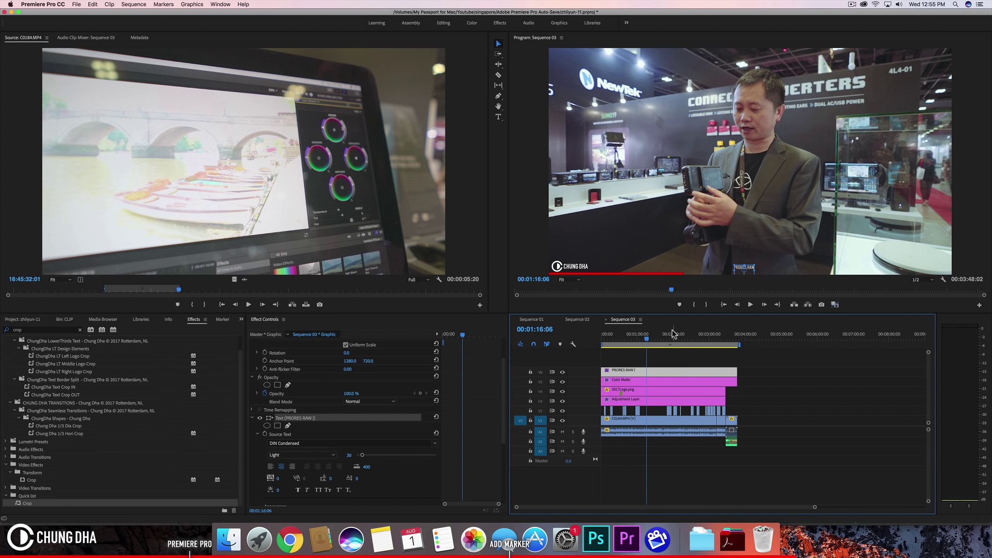
Play back the sequence and settle on the ProRes RAW logo shot to check the label.
drag(675, 334, 668, 334)
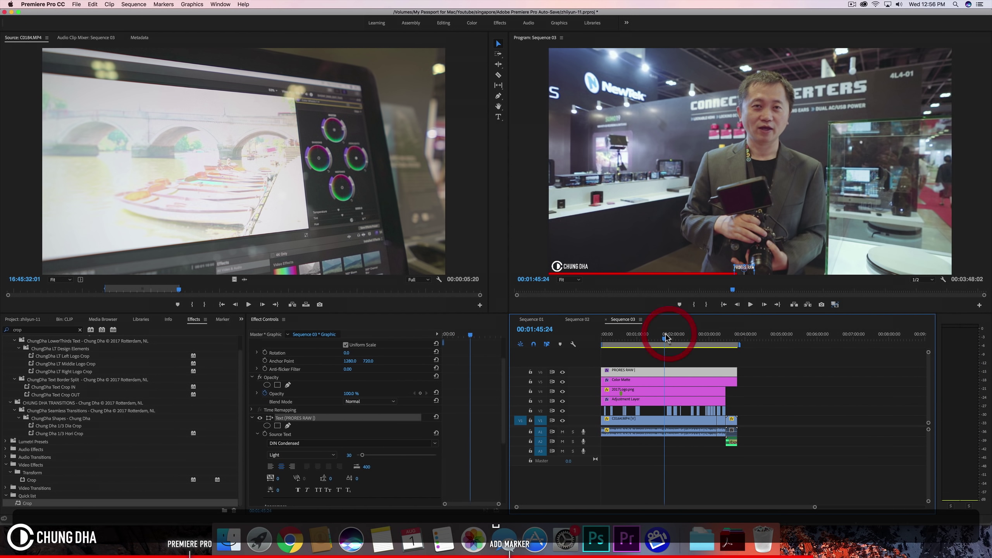
key(space)
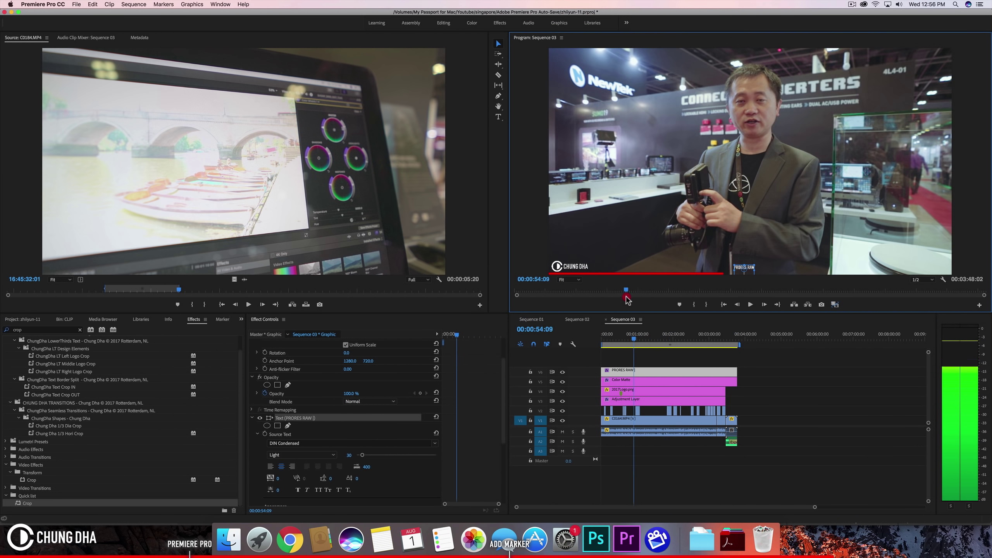
click(759, 276)
drag(759, 277, 745, 282)
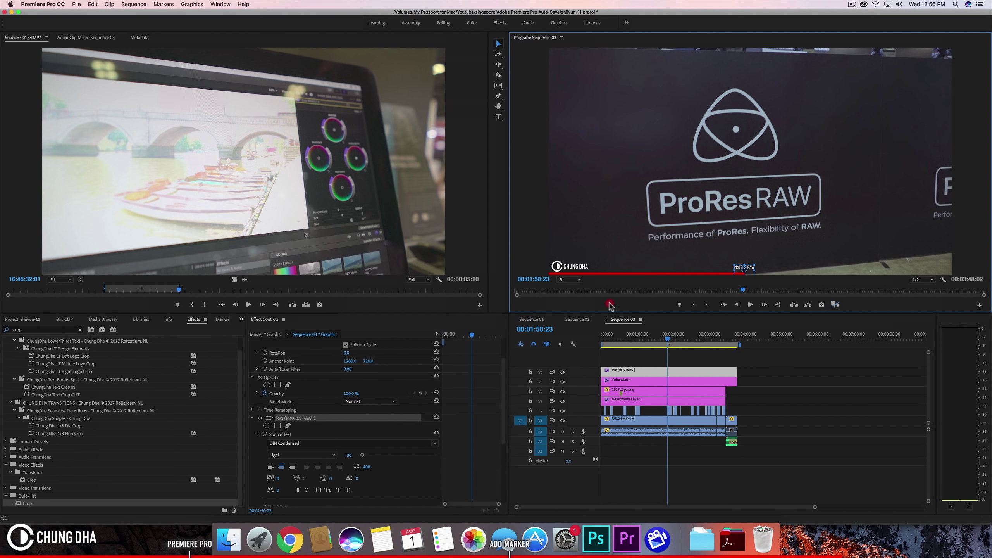
drag(590, 291, 743, 290)
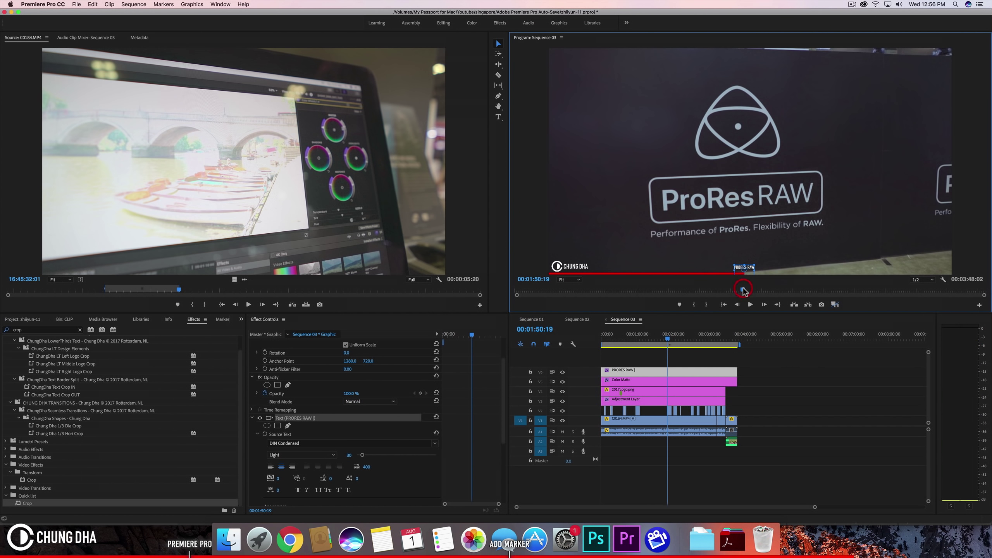
click(772, 188)
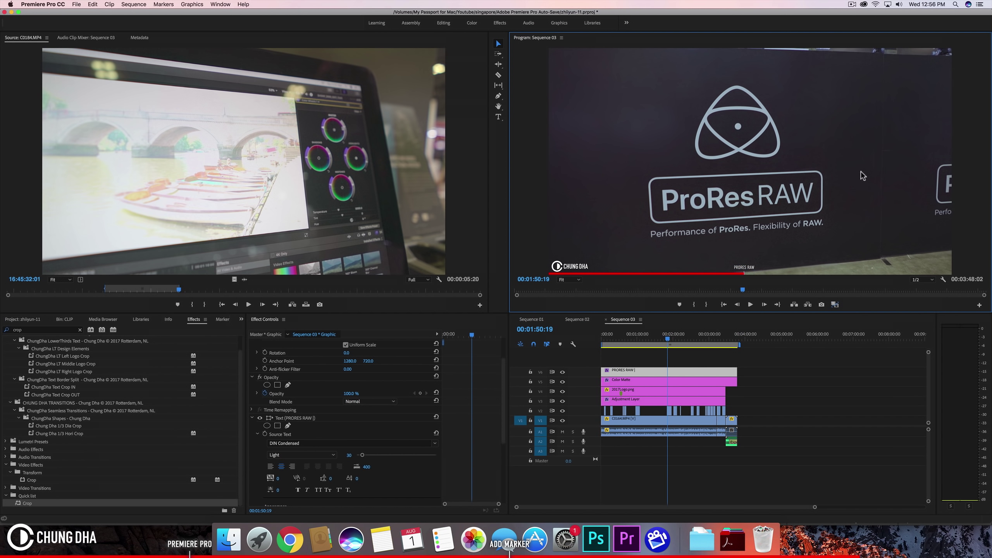